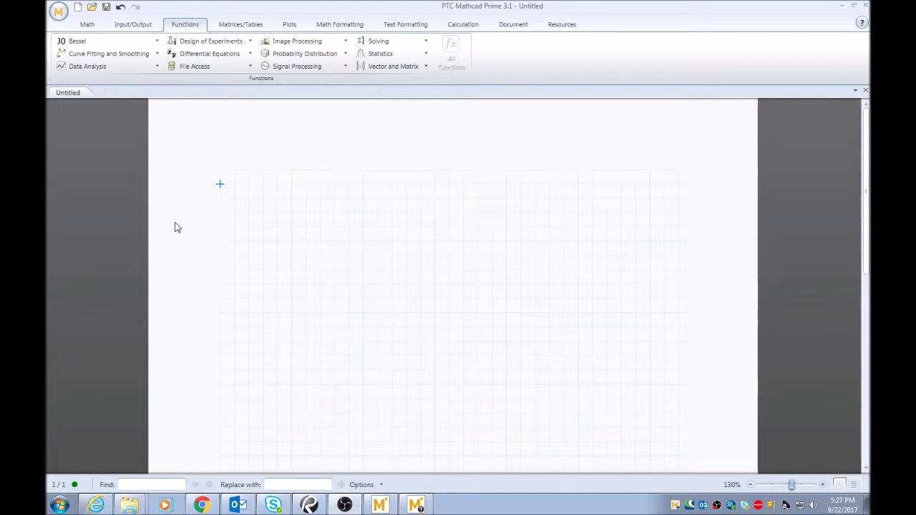
Create a new blank worksheet, Untitled-2, next to the original Untitled document.
{"action": "left_click", "coordinate": [77, 8]}
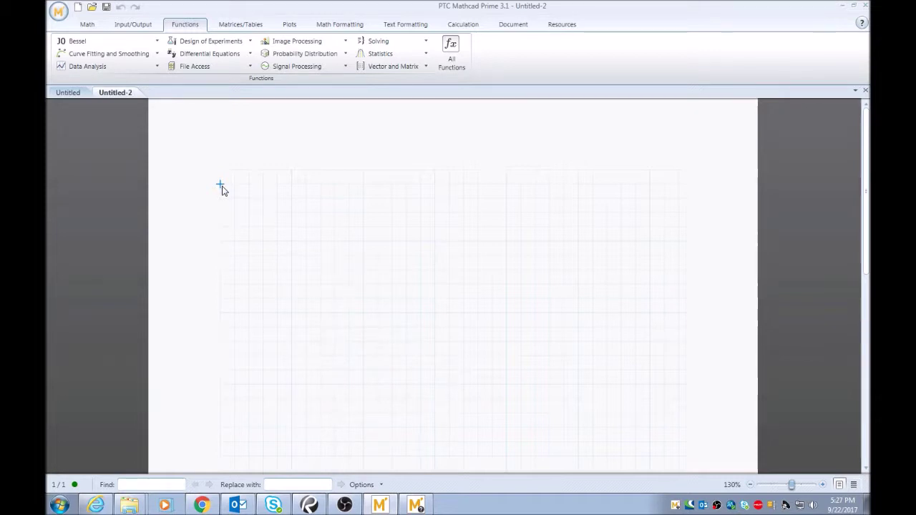
{"action": "left_click", "coordinate": [87, 24]}
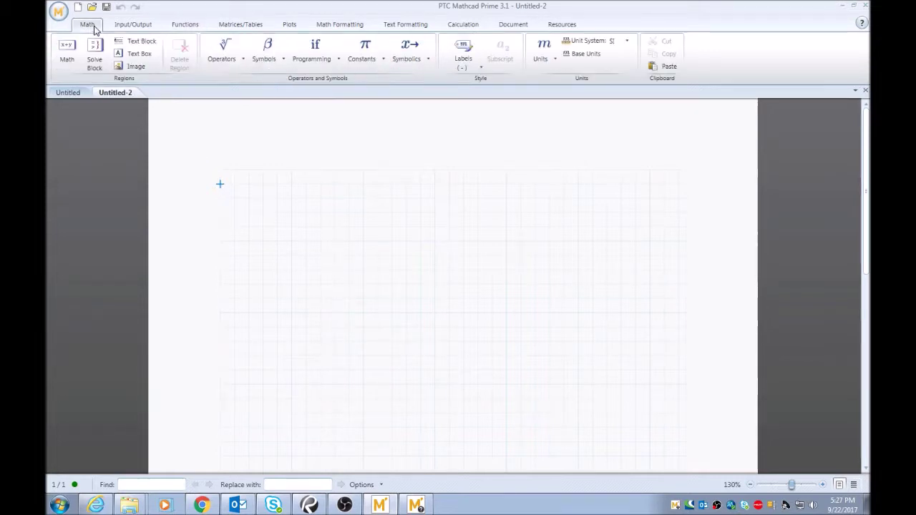
Add a widened text region at the top reading 'Defining and Evaluating Functions'.
{"action": "left_click", "coordinate": [134, 56]}
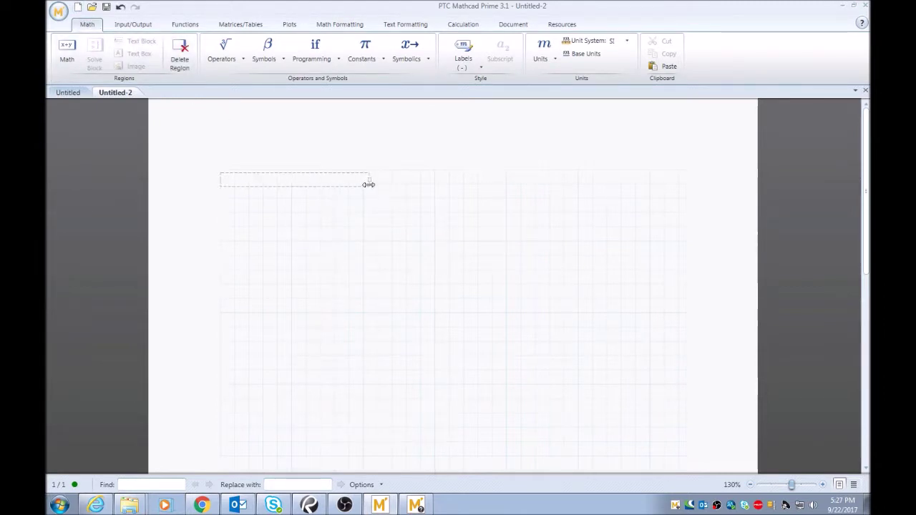
{"action": "left_click_drag", "start_coordinate": [370, 180], "coordinate": [405, 179]}
{"action": "type", "text": "Defining and "}
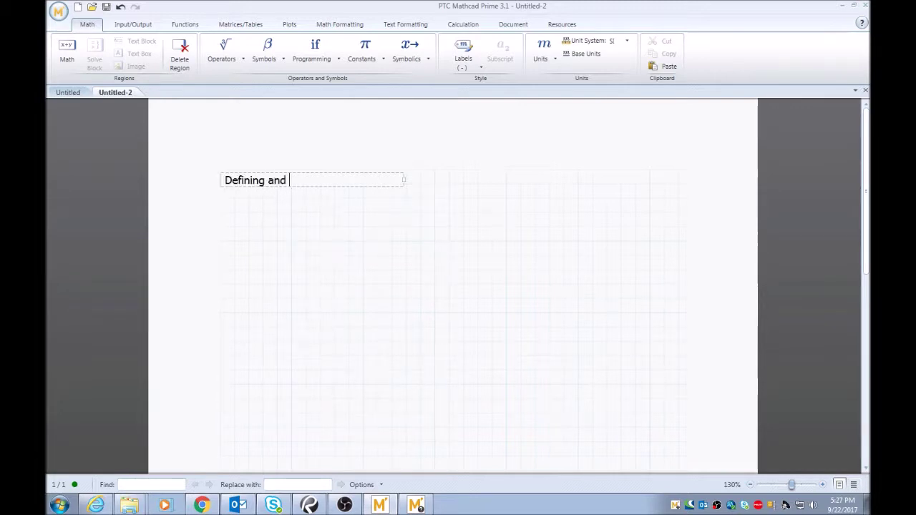
{"action": "type", "text": "Evaluating Functions"}
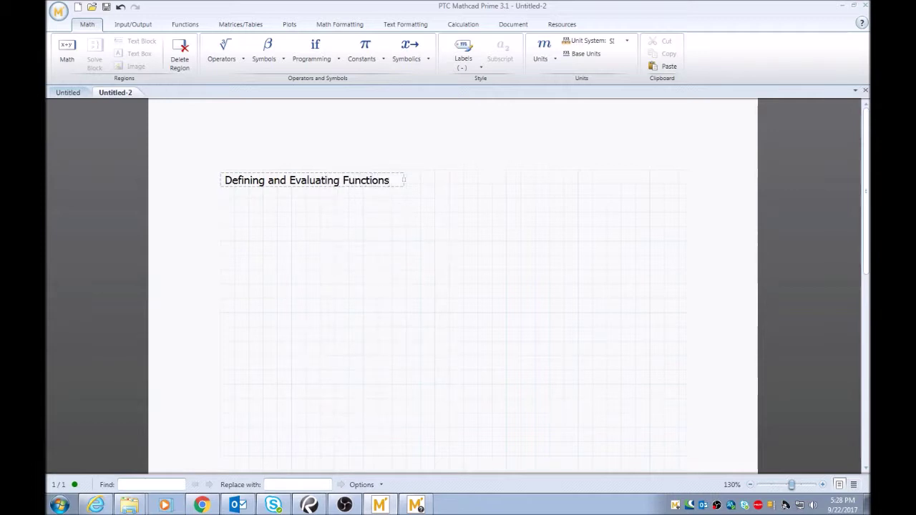
{"action": "left_click", "coordinate": [232, 205]}
{"action": "left_click", "coordinate": [221, 213]}
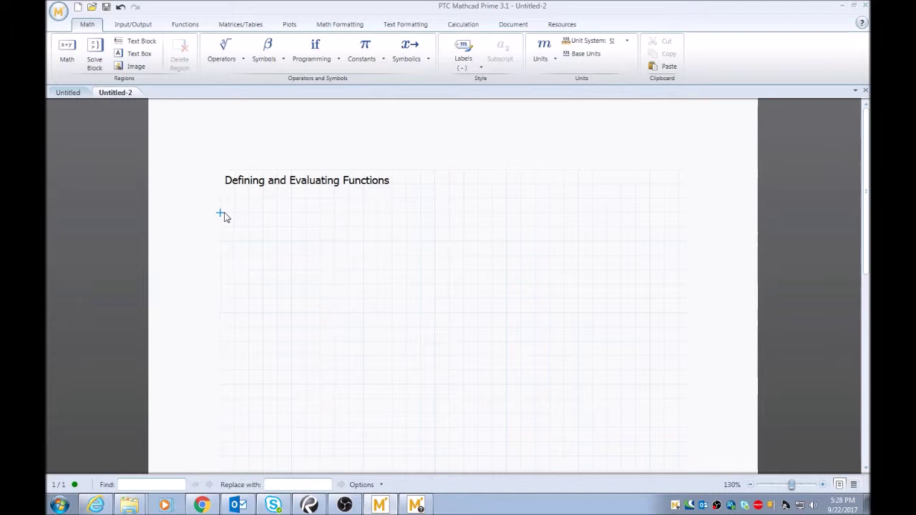
Enter the definition g(x,y) := 2x + 5y beneath the heading.
{"action": "type", "text": "a"}
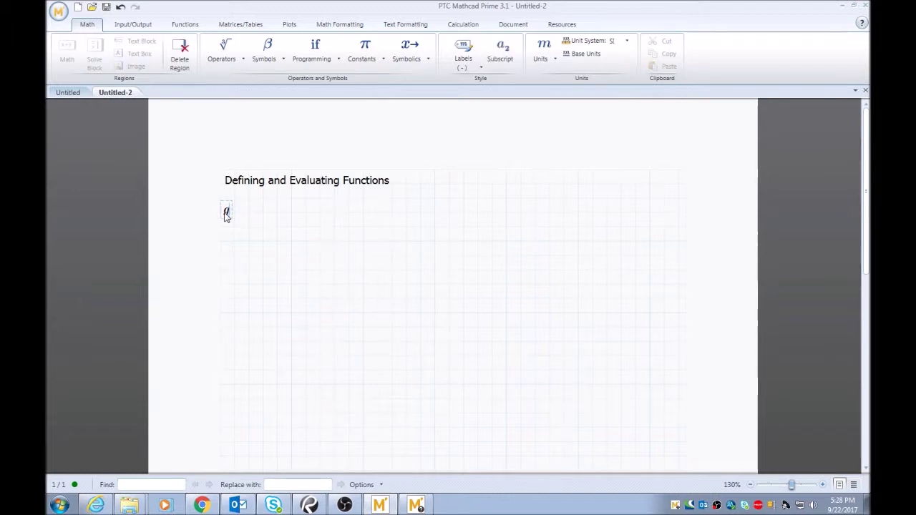
{"action": "type", "text": "(x,y"}
{"action": "type", "text": ":="}
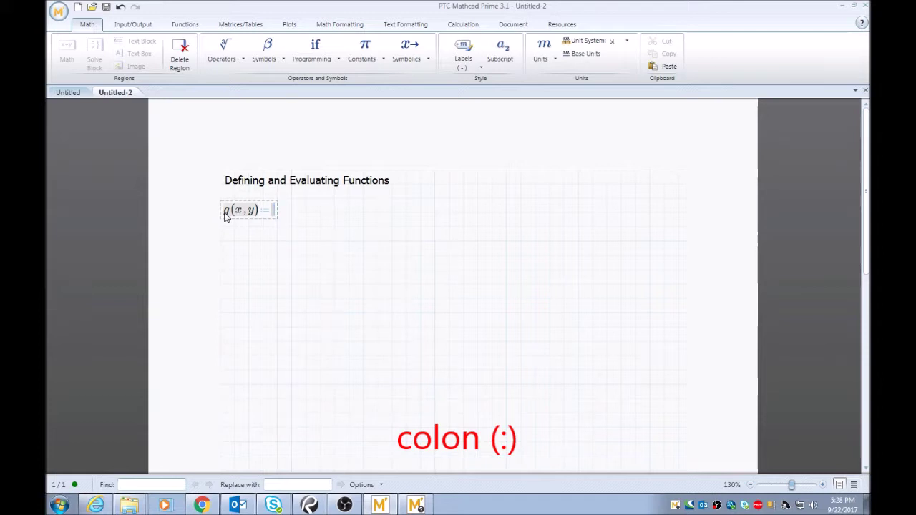
{"action": "type", "text": "2*x"}
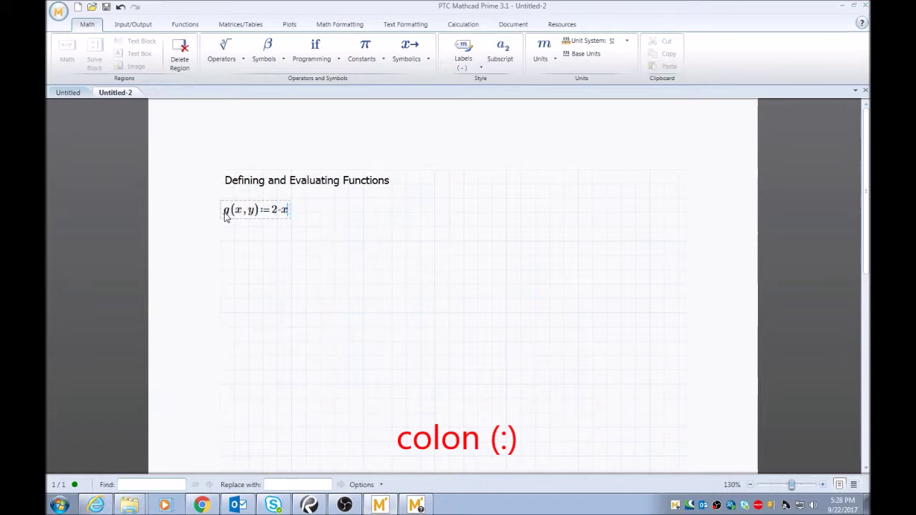
{"action": "type", "text": "+"}
{"action": "type", "text": "5*y"}
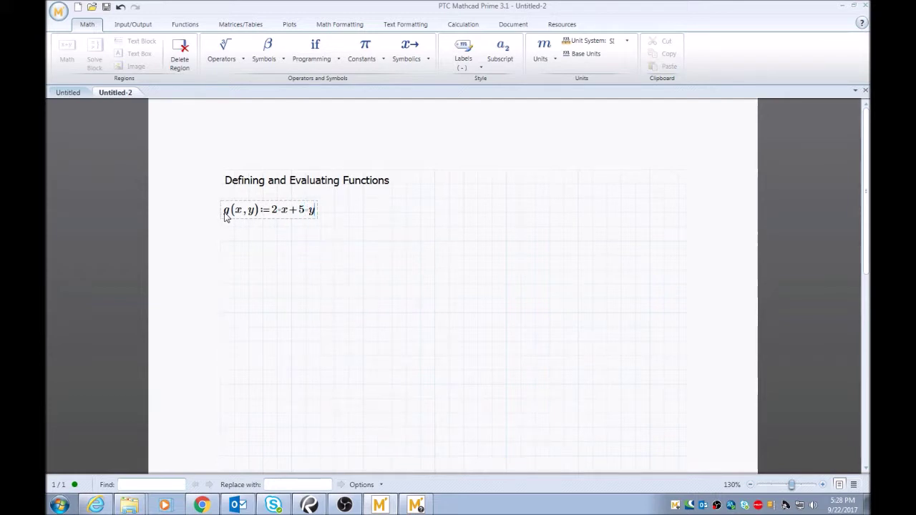
{"action": "left_click", "coordinate": [221, 243]}
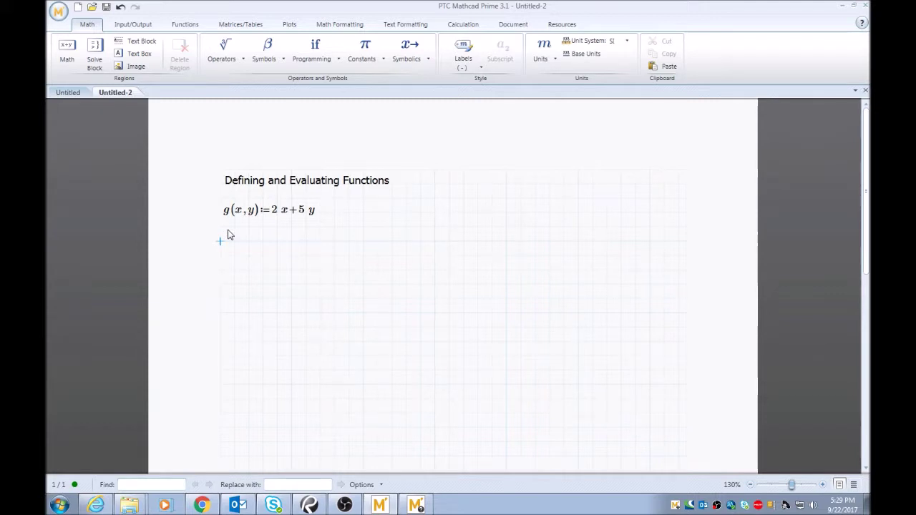
Evaluate g(2,3) below the definition so it displays the result 19.
{"action": "type", "text": "g("}
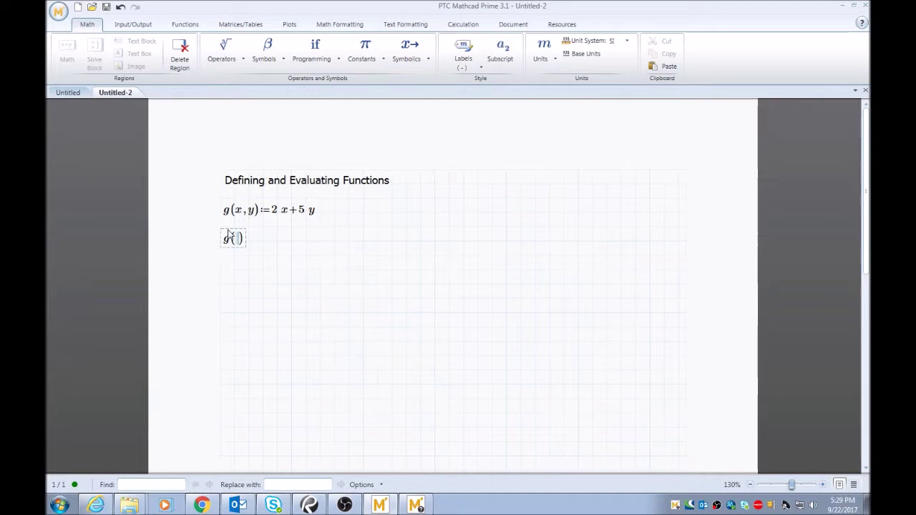
{"action": "type", "text": "2,3)=19"}
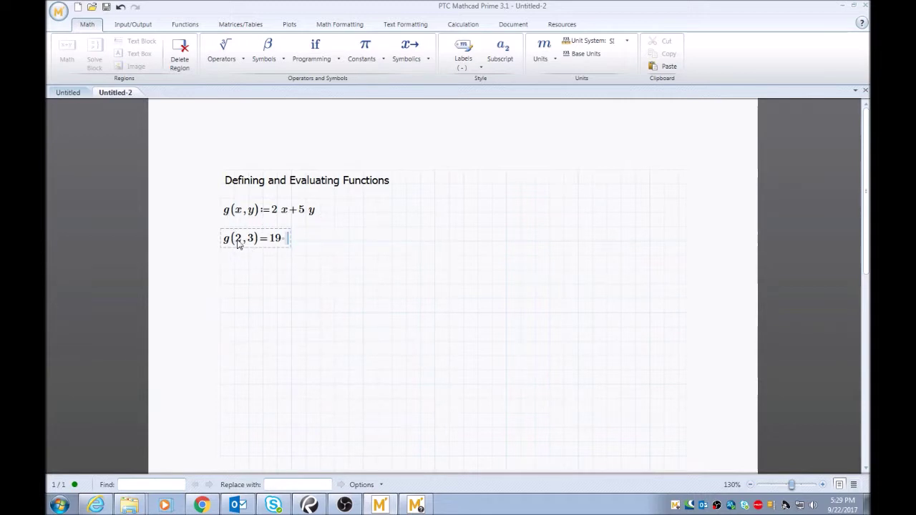
{"action": "left_click", "coordinate": [262, 267]}
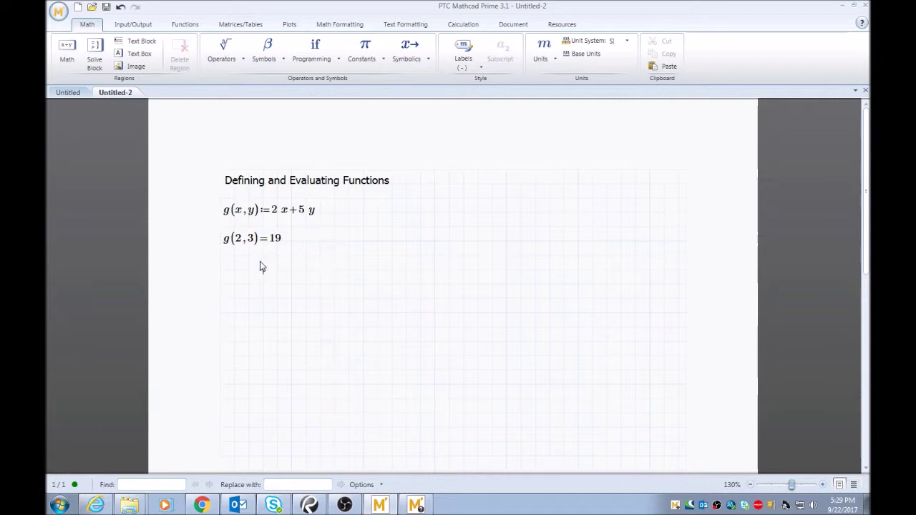
{"action": "left_click", "coordinate": [232, 270]}
{"action": "left_click", "coordinate": [220, 256]}
{"action": "left_click", "coordinate": [276, 256]}
{"action": "left_click", "coordinate": [278, 270]}
{"action": "left_click", "coordinate": [335, 229]}
{"action": "left_click", "coordinate": [349, 240]}
{"action": "left_click", "coordinate": [184, 27]}
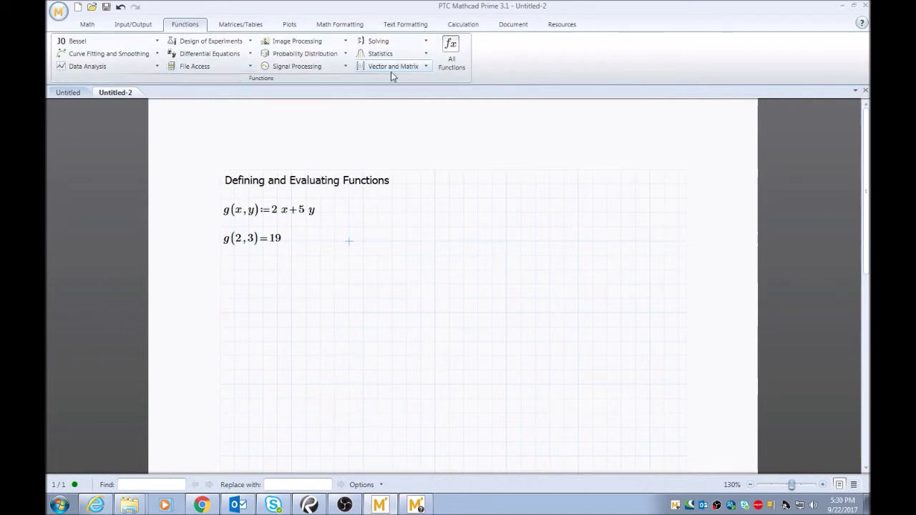
List All Functions in the Functions panel and widen it to show every category.
{"action": "left_click", "coordinate": [450, 63]}
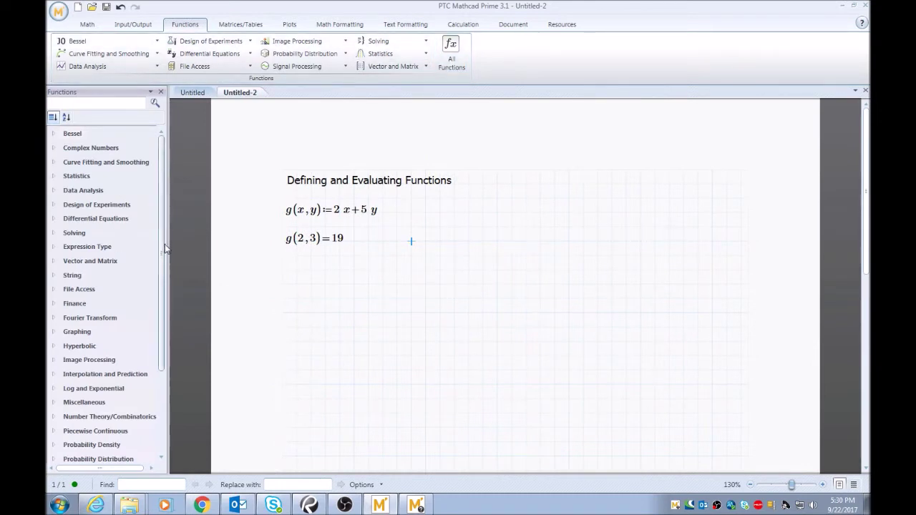
{"action": "left_click_drag", "start_coordinate": [166, 245], "coordinate": [200, 245]}
{"action": "scroll", "coordinate": [193, 238], "scroll_direction": "down", "scroll_amount": 1}
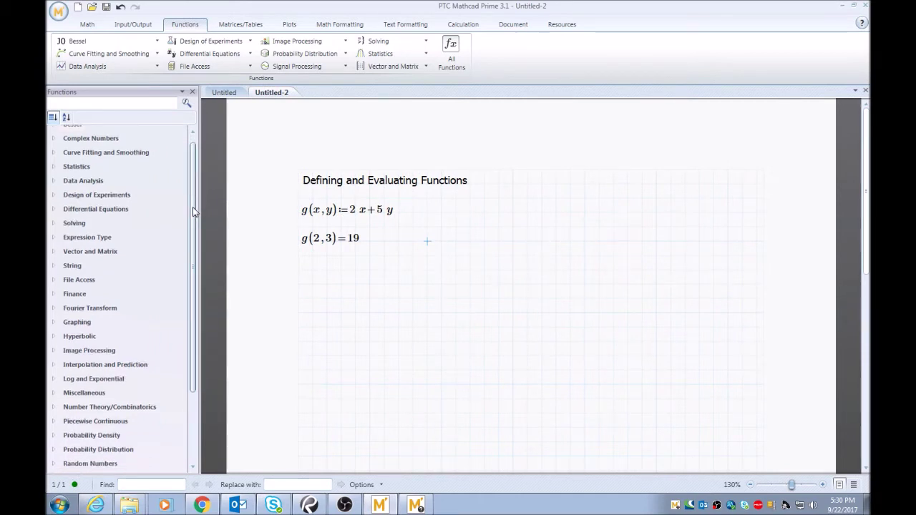
{"action": "left_click_drag", "start_coordinate": [193, 238], "coordinate": [192, 193]}
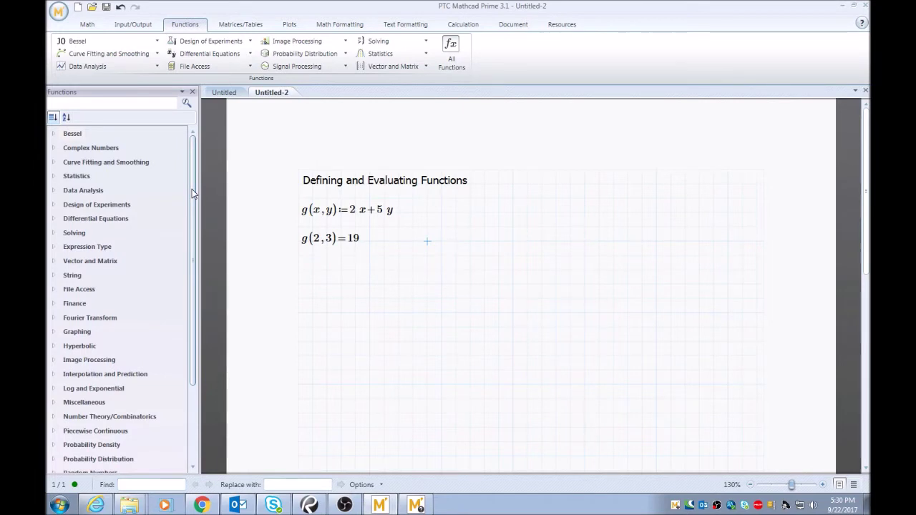
{"action": "left_click_drag", "start_coordinate": [192, 193], "coordinate": [172, 275]}
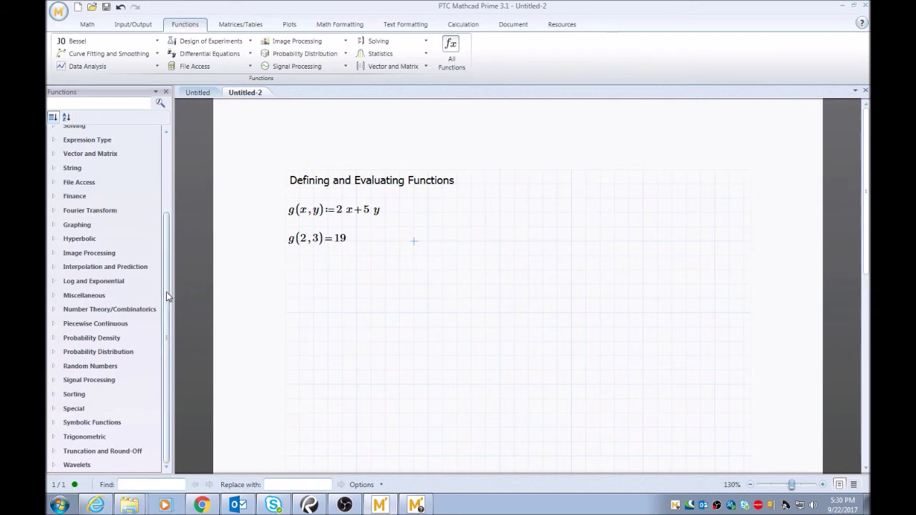
{"action": "scroll", "coordinate": [171, 272], "scroll_direction": "up", "scroll_amount": 3}
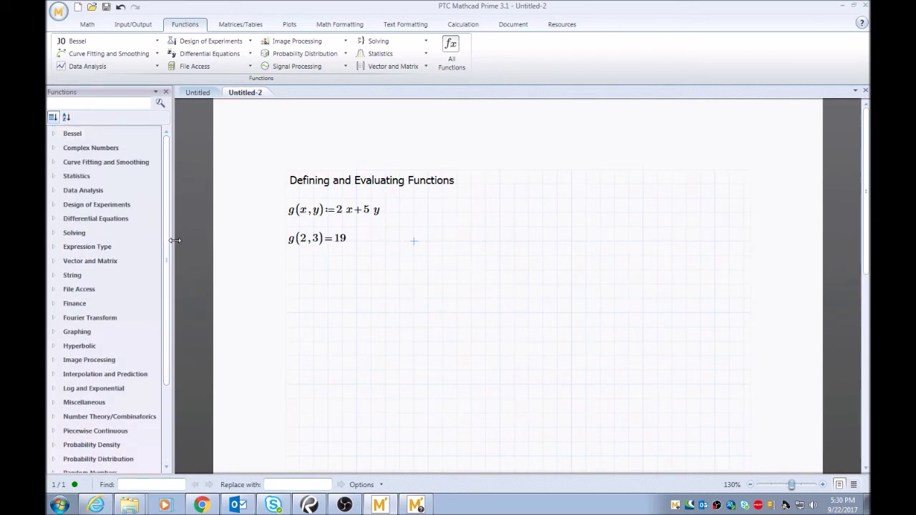
{"action": "mouse_move", "coordinate": [175, 240]}
{"action": "left_mouse_down"}
{"action": "mouse_move", "coordinate": [190, 239]}
{"action": "mouse_move", "coordinate": [186, 308]}
{"action": "mouse_move", "coordinate": [187, 228]}
{"action": "mouse_move", "coordinate": [172, 226]}
{"action": "left_mouse_up"}
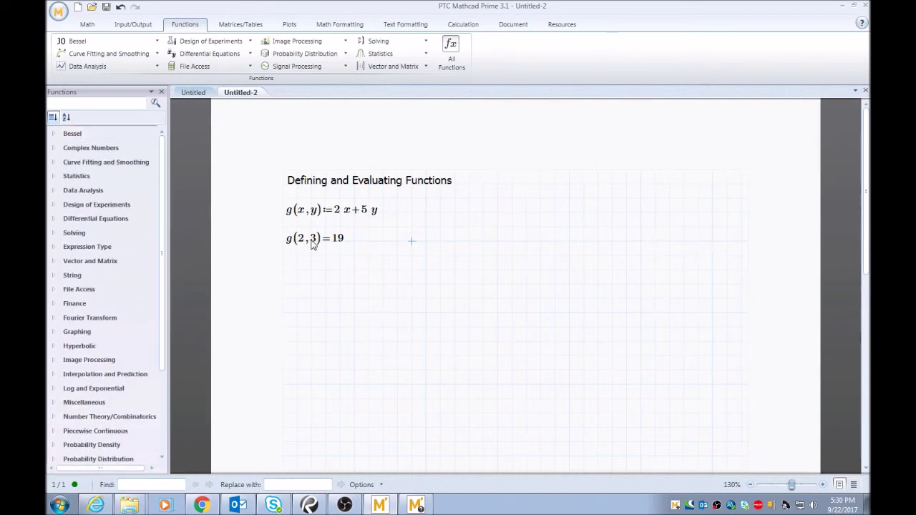